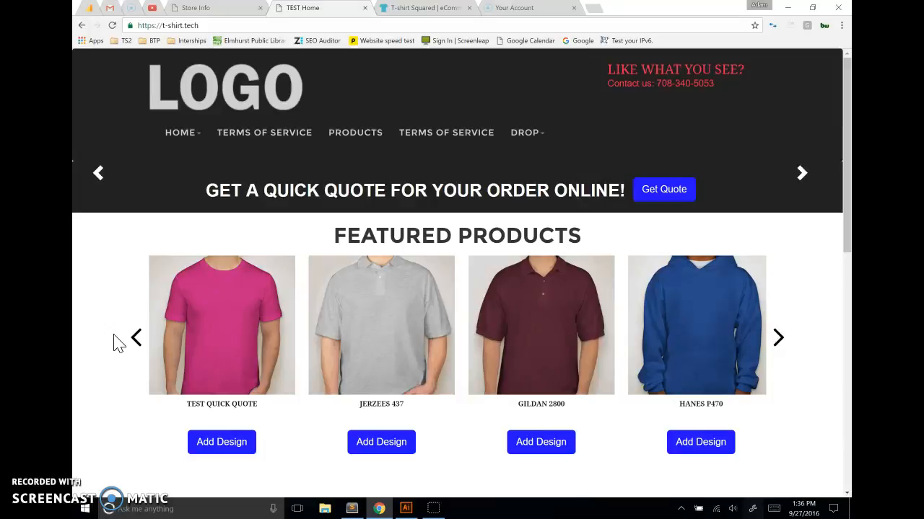
Switch to Illustrator, enlarge the view of the ts² demo artboard and select the logo group
click(405, 510)
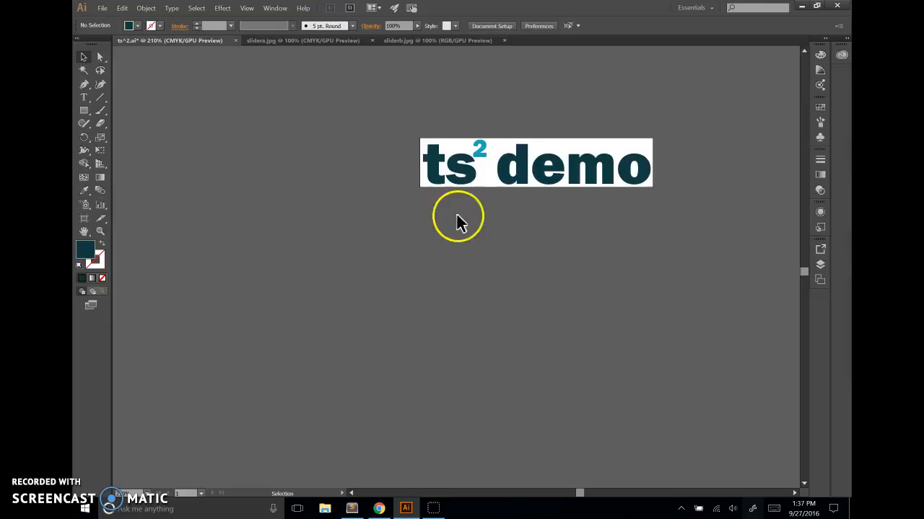
click(101, 231)
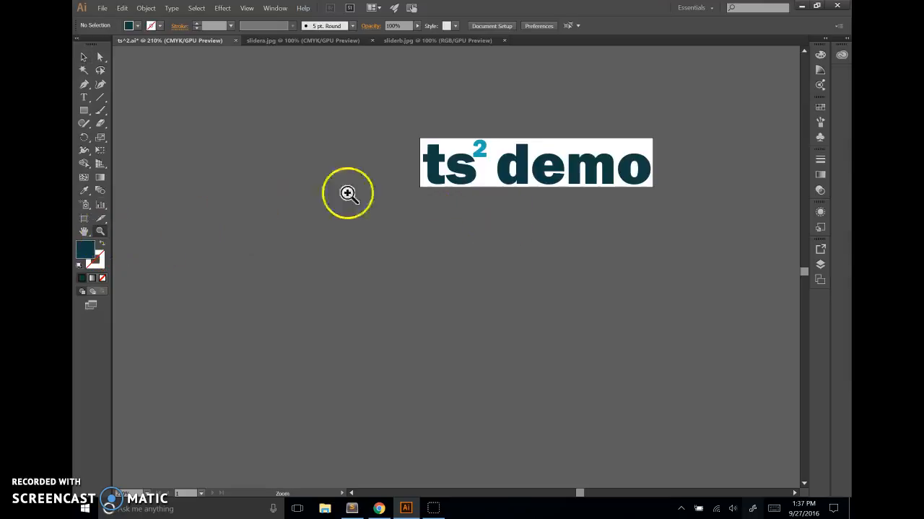
click(454, 198)
click(562, 239)
click(487, 247)
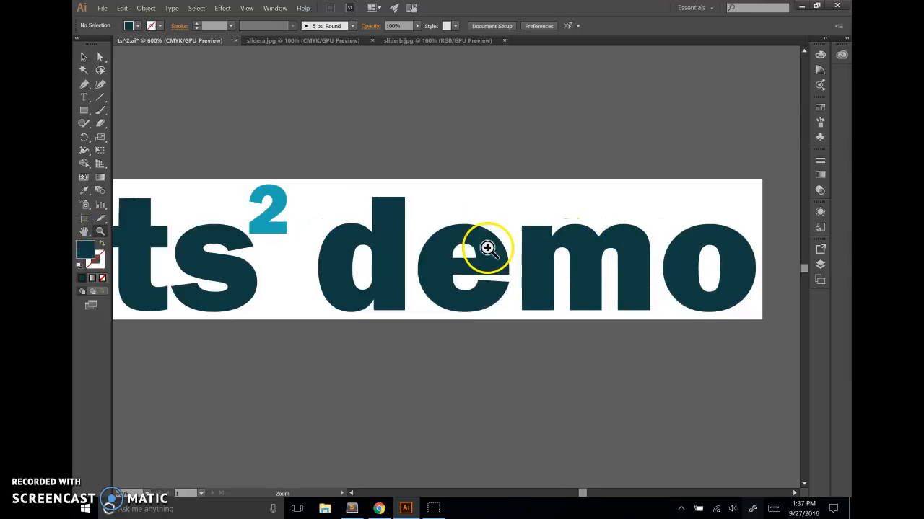
alt+click(360, 257)
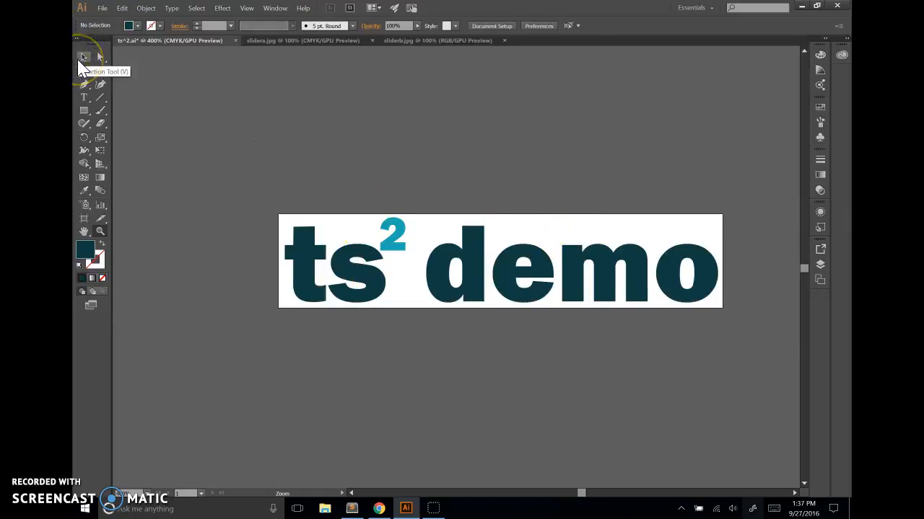
click(81, 60)
click(355, 301)
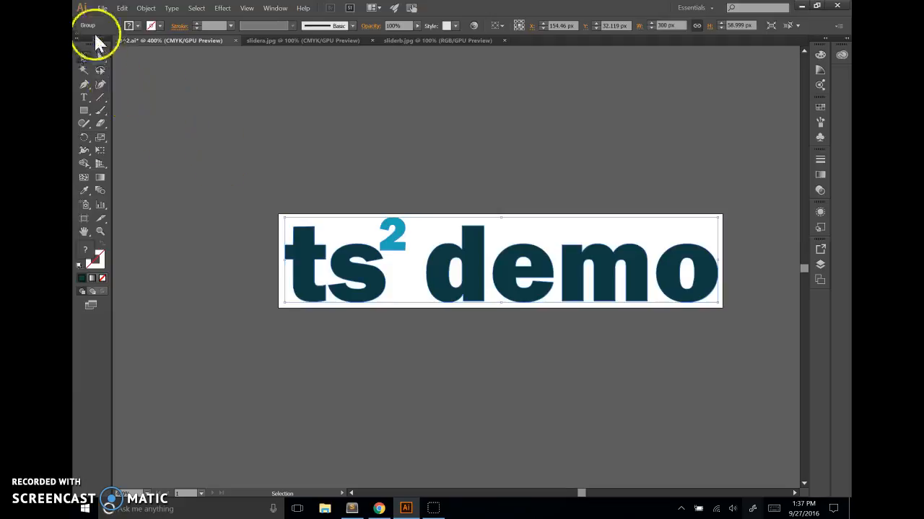
Check the measurement unit options in Document Setup and close it without making changes
click(102, 7)
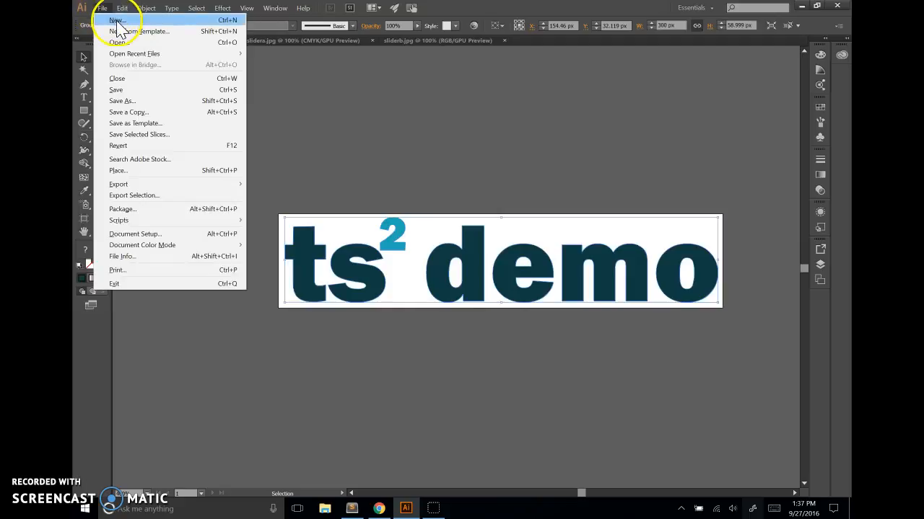
click(118, 234)
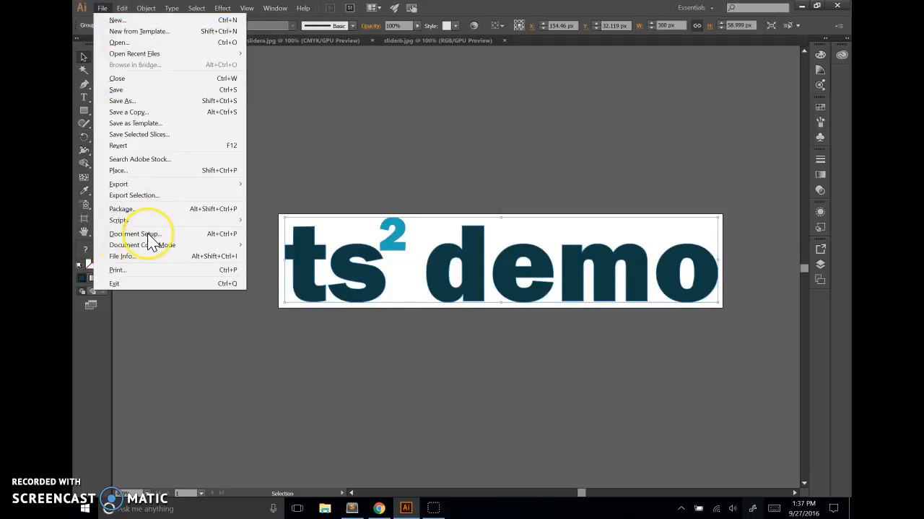
click(342, 168)
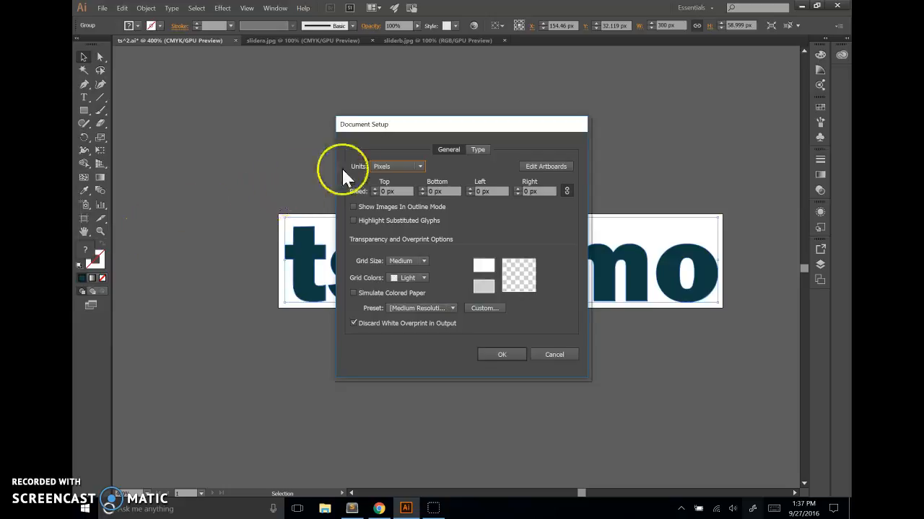
click(396, 168)
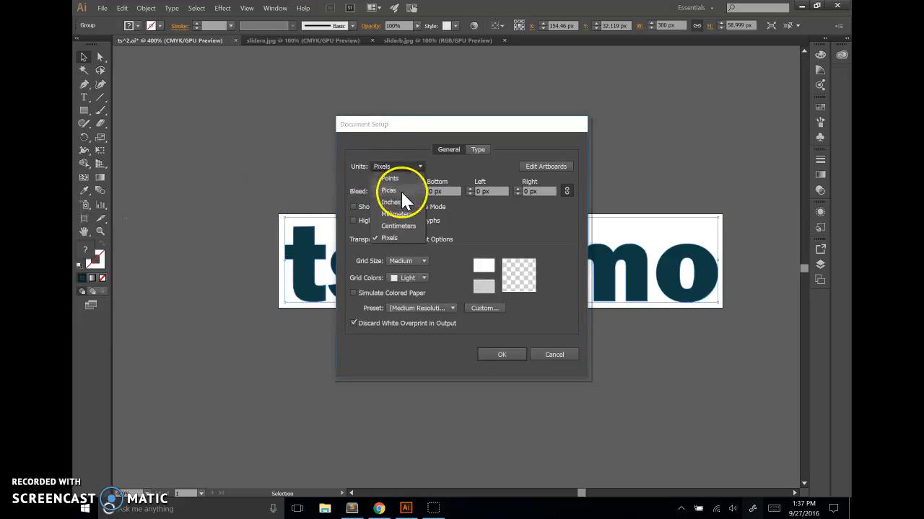
click(530, 126)
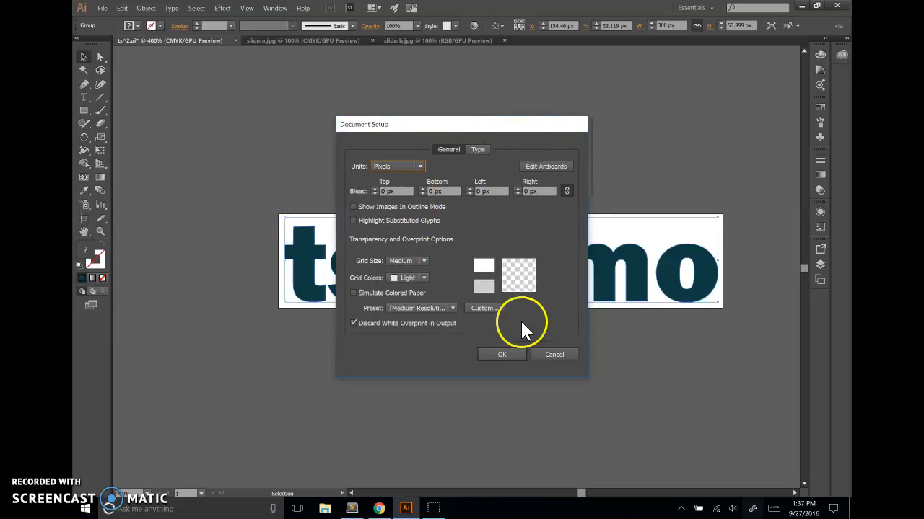
click(554, 354)
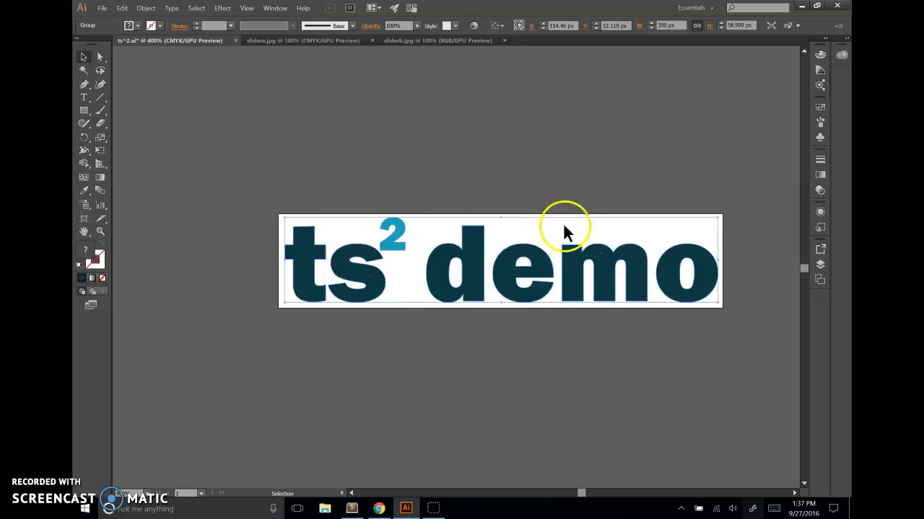
Inspect the logo group's width and height values and how it fits the artboard, leaving it deselected
click(294, 128)
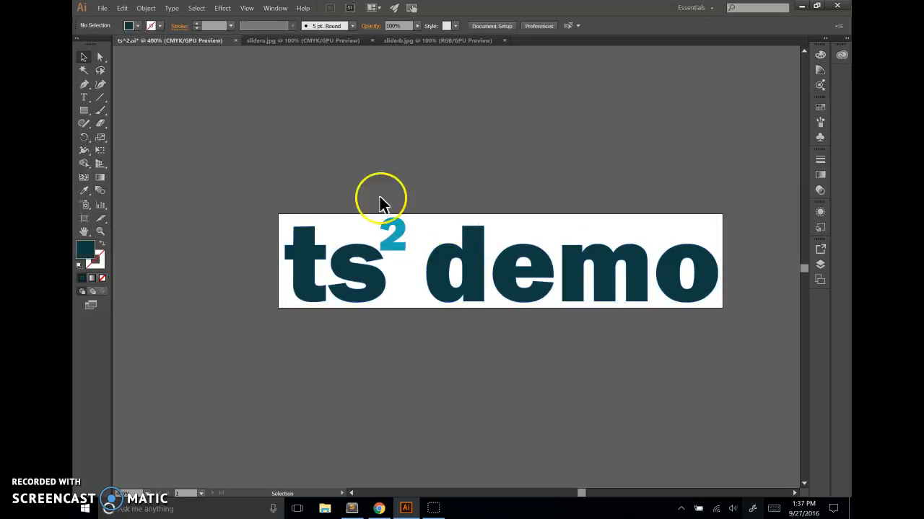
click(323, 272)
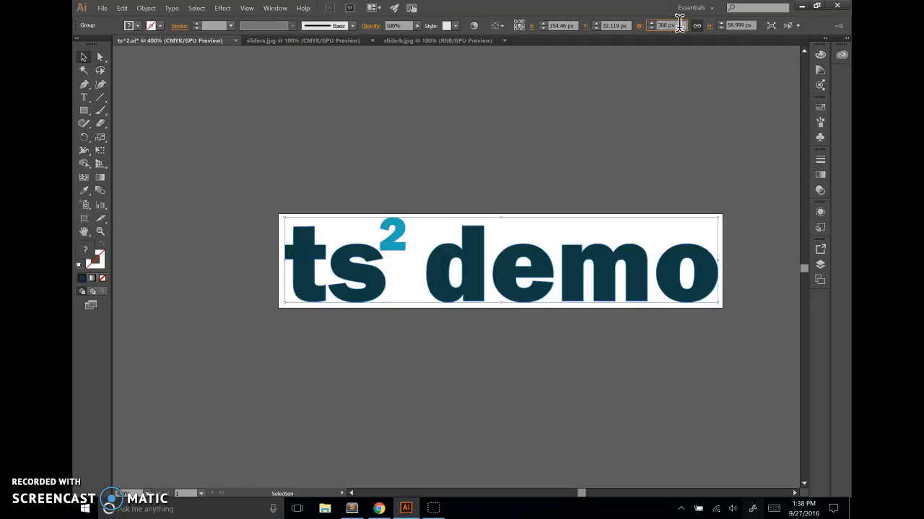
mouse_move(679, 23)
mouse_down()
mouse_move(639, 27)
mouse_move(665, 24)
mouse_up()
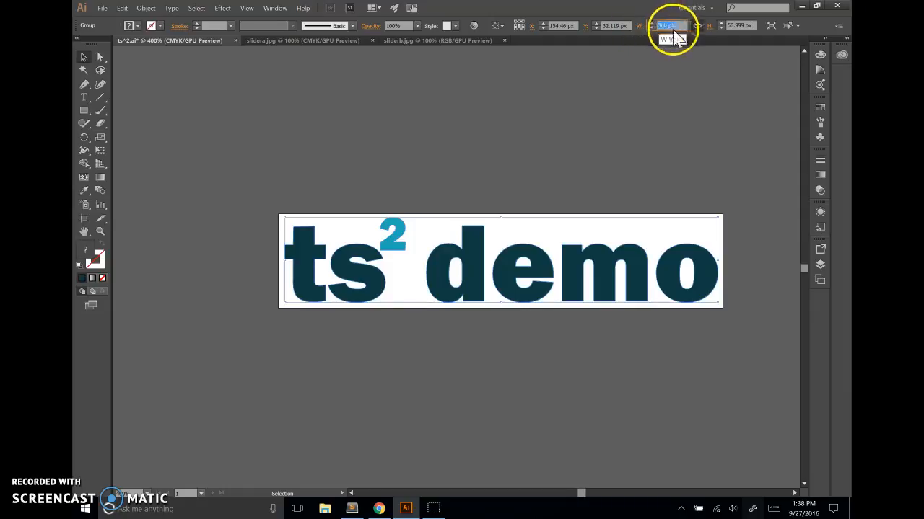
click(737, 25)
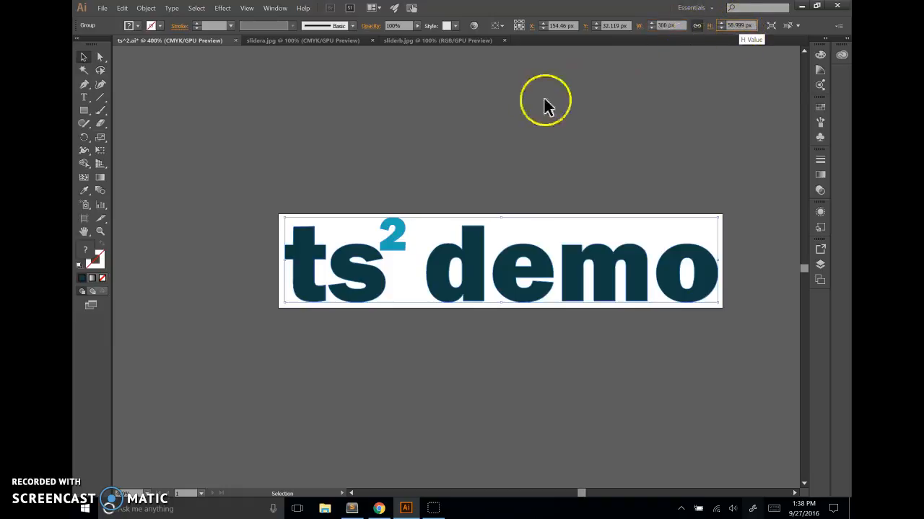
click(480, 121)
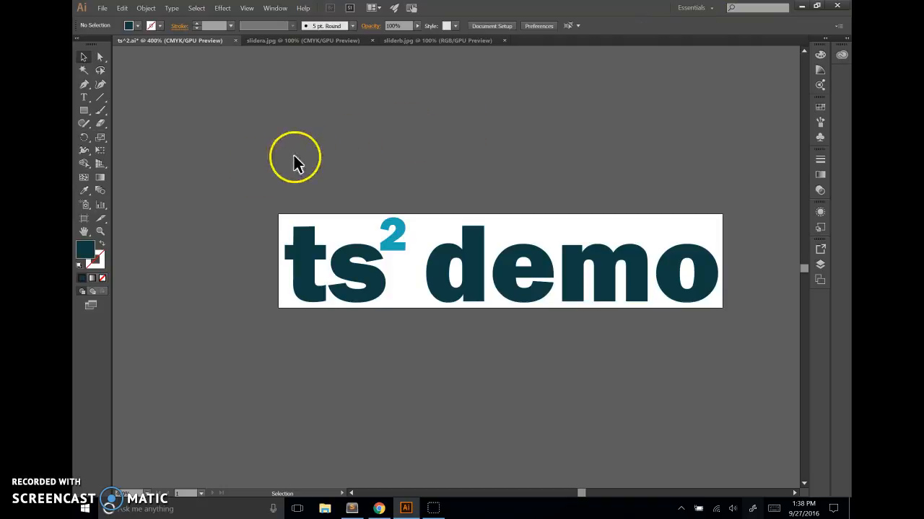
click(303, 266)
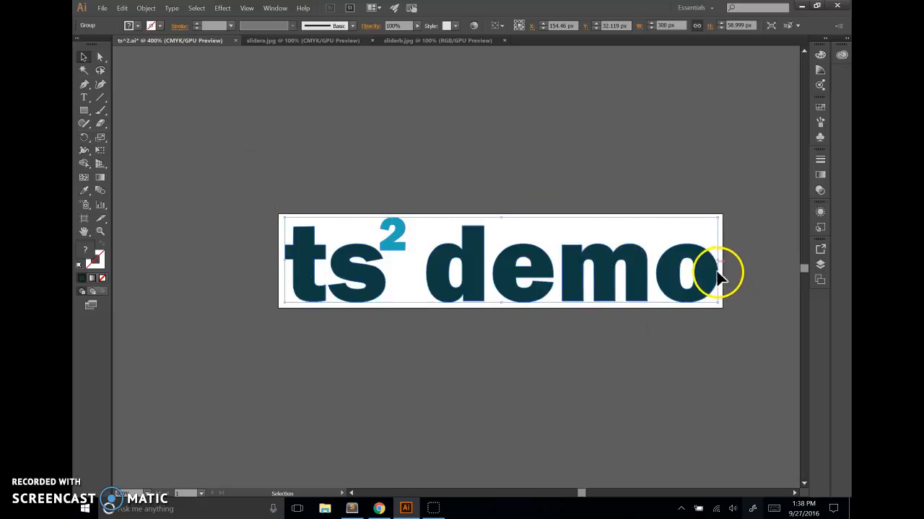
click(269, 215)
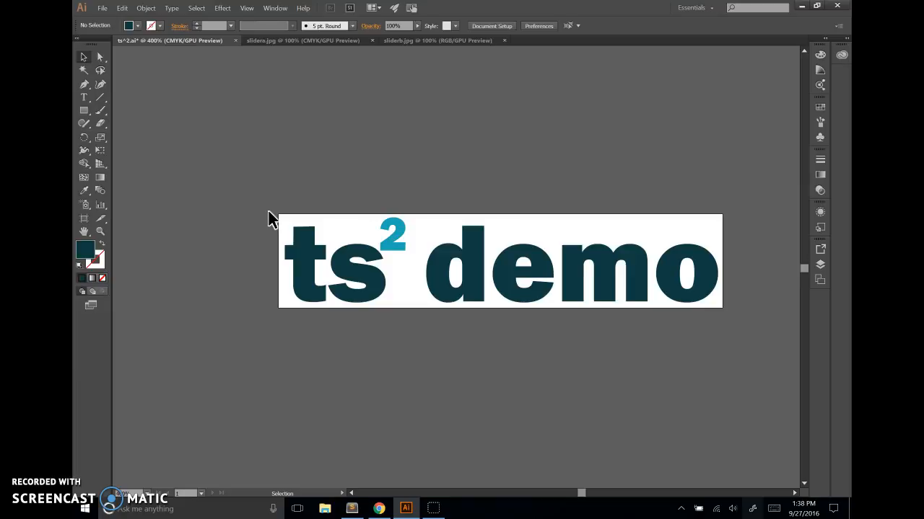
click(196, 106)
Prepare the logo in Save for Web, previewing it as JPEG before choosing PNG-24 with transparency
click(102, 10)
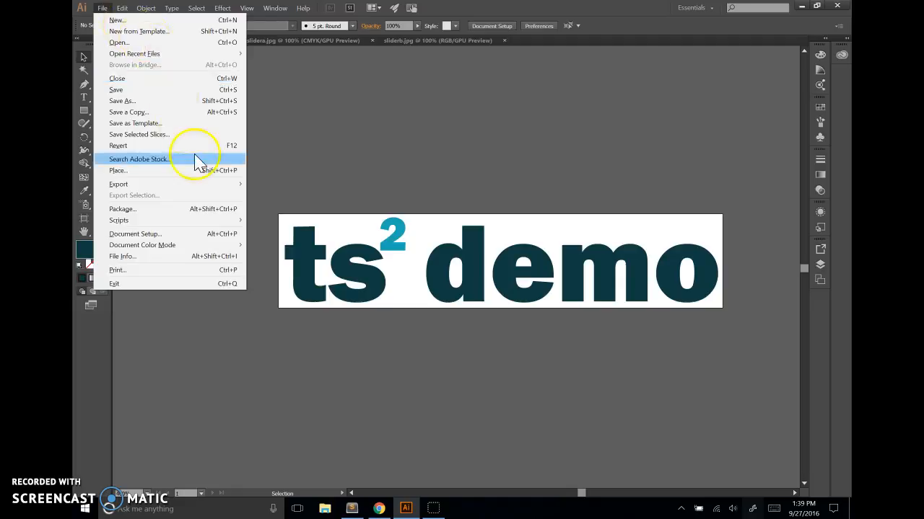
mouse_move(202, 184)
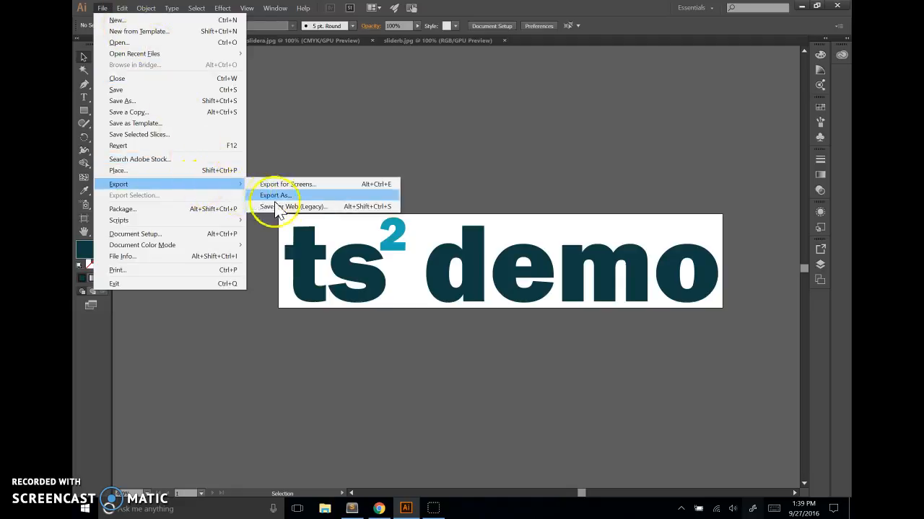
click(317, 207)
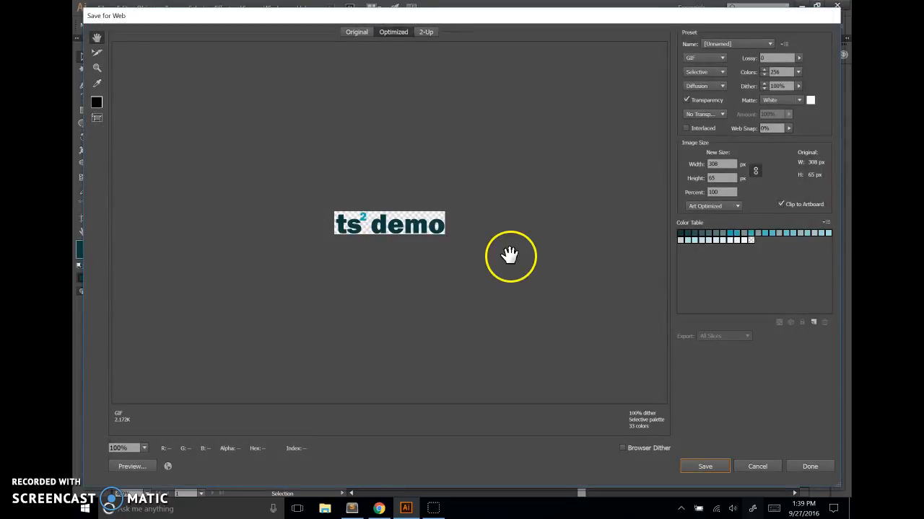
click(700, 59)
click(703, 91)
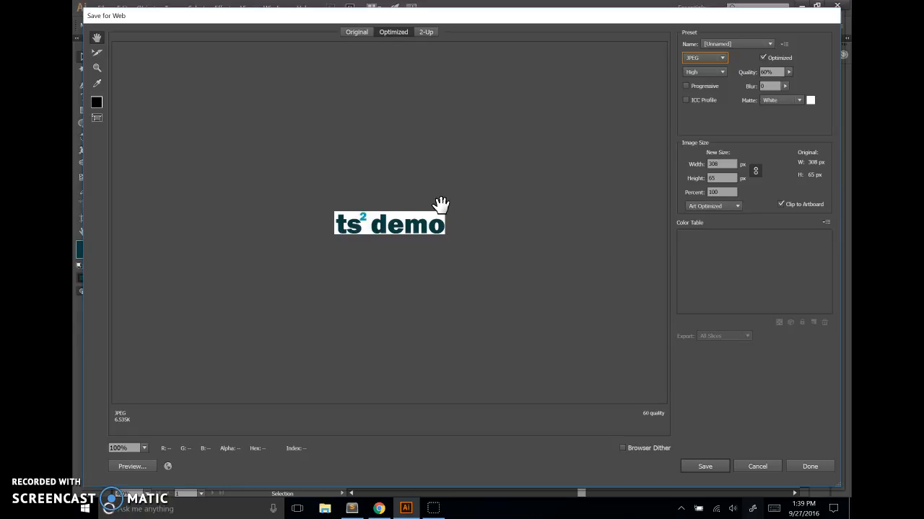
click(719, 59)
click(710, 105)
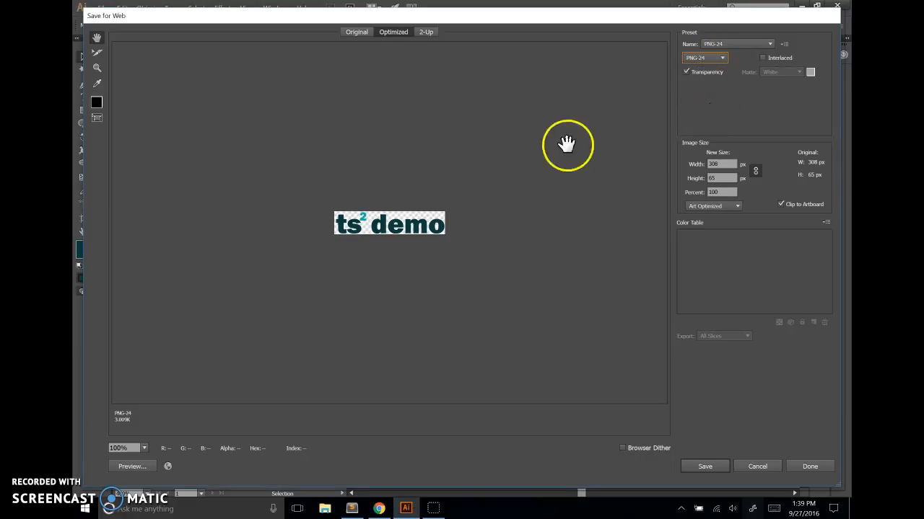
click(533, 160)
click(724, 57)
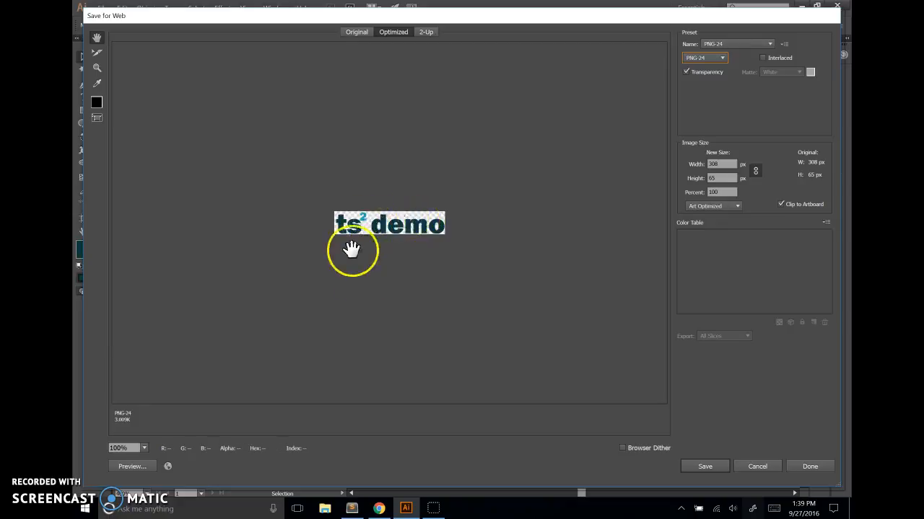
Save the optimized image as logo in the CMS Stuff folder on the Desktop
click(701, 467)
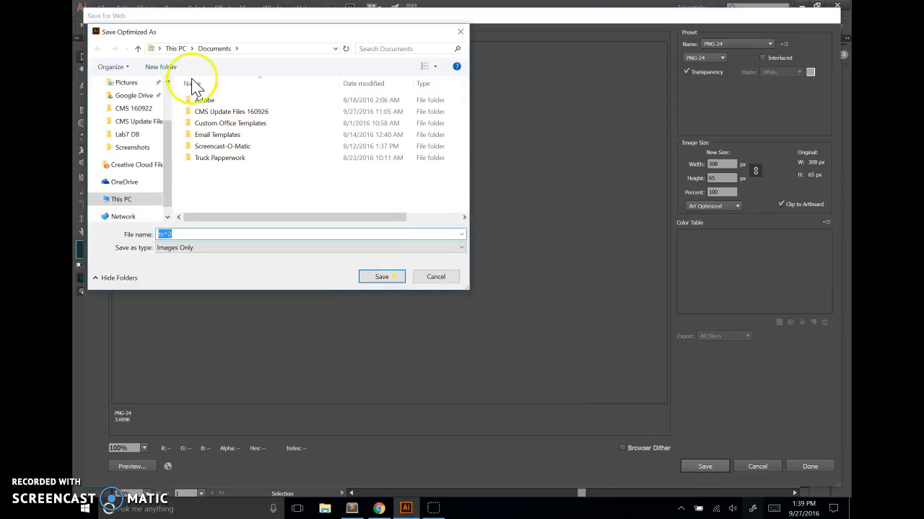
scroll(168, 90, up, 2)
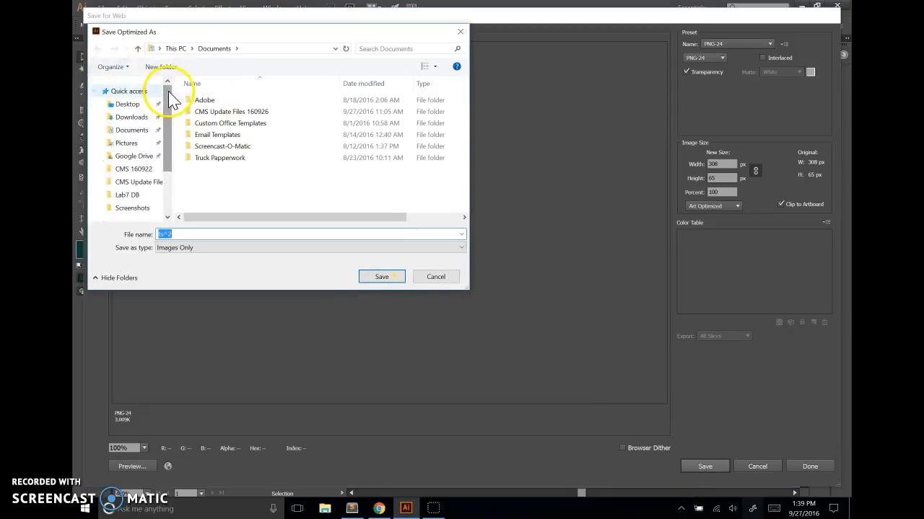
click(128, 105)
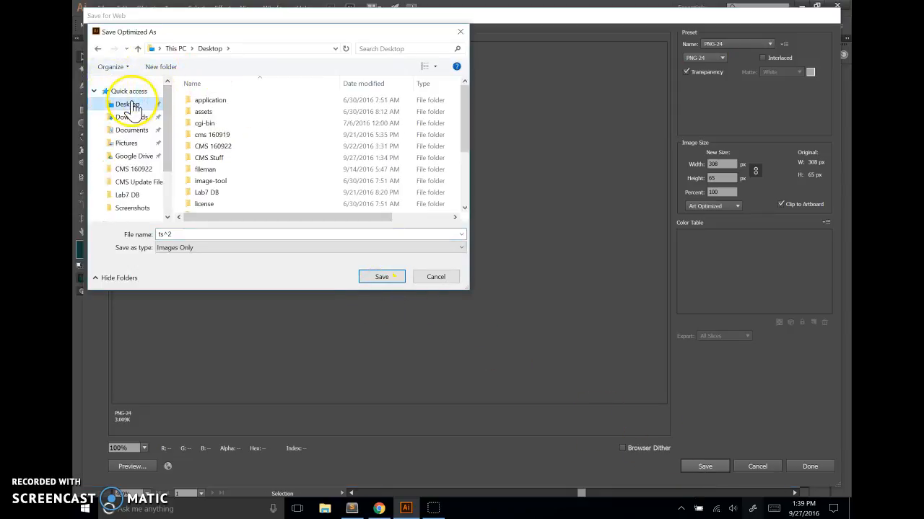
double_click(209, 157)
click(195, 233)
text(logo)
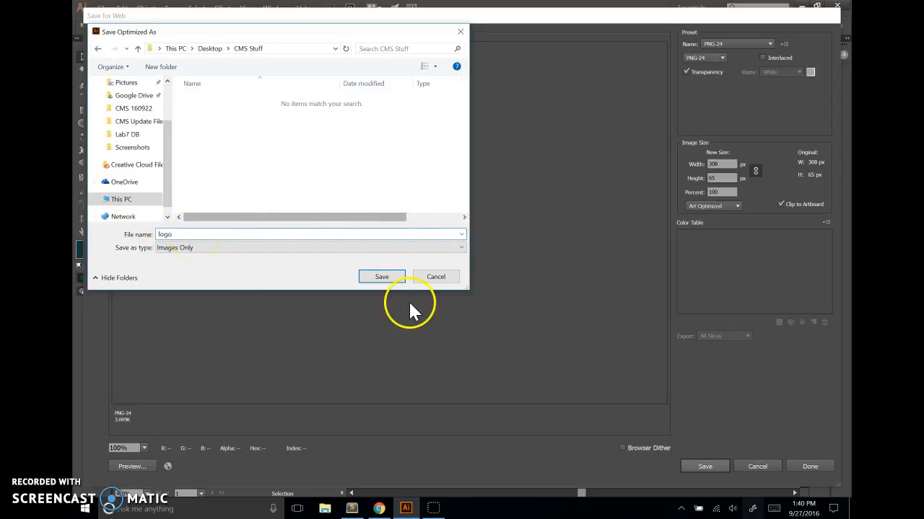
click(381, 276)
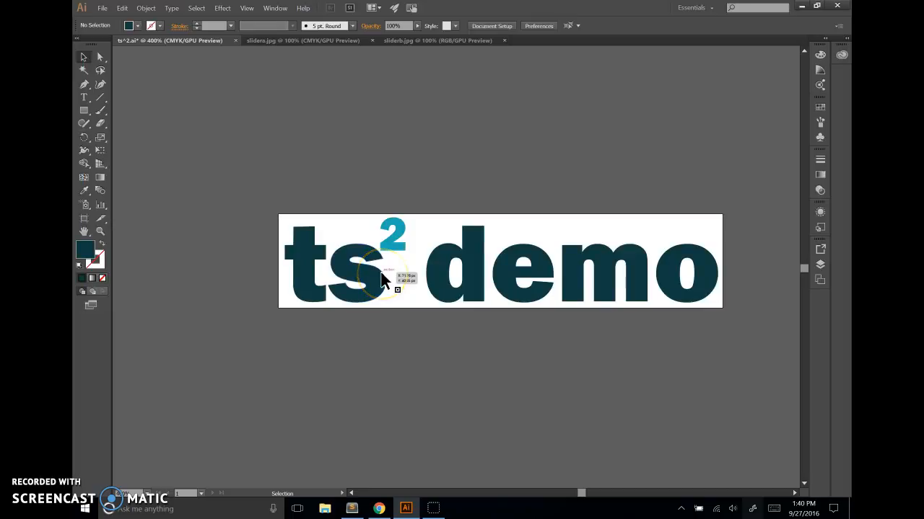
Switch to Chrome and reload the Store Info page under CMS Management in the t-shirt.tech admin
click(380, 507)
click(219, 9)
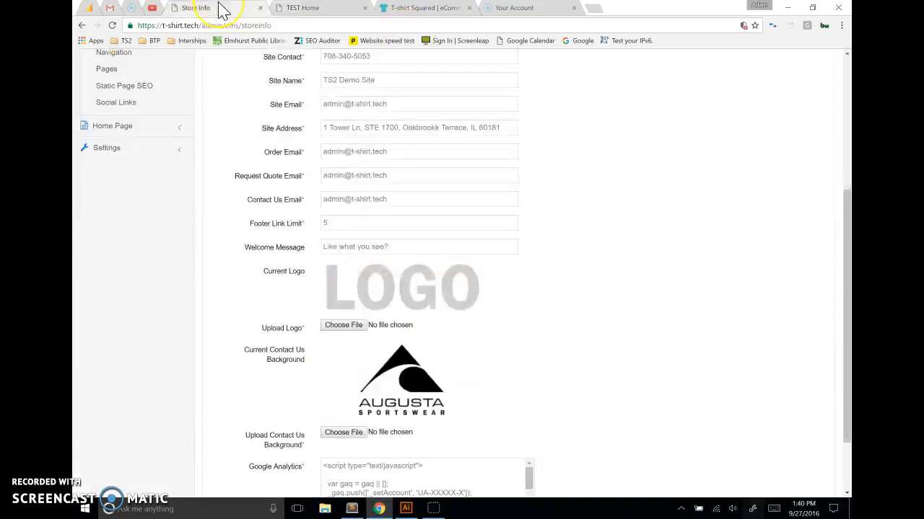
scroll(237, 128, up, 2)
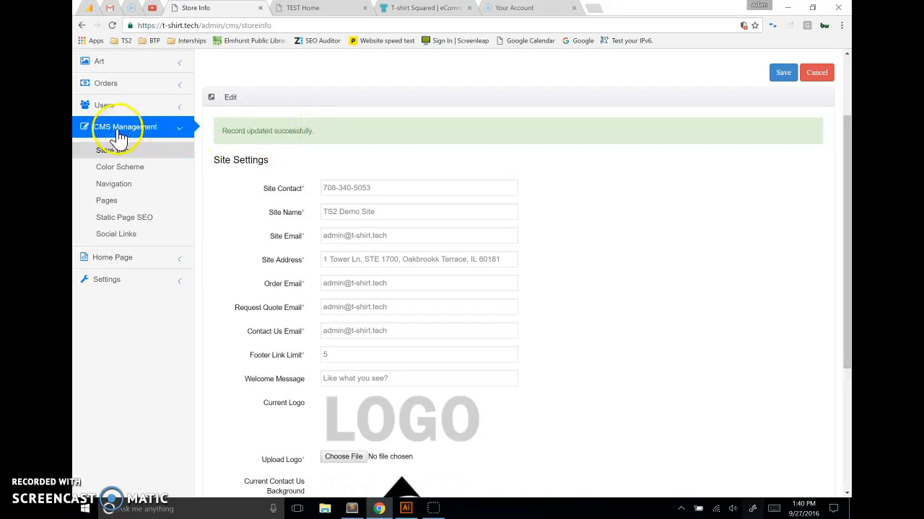
scroll(252, 151, up, 2)
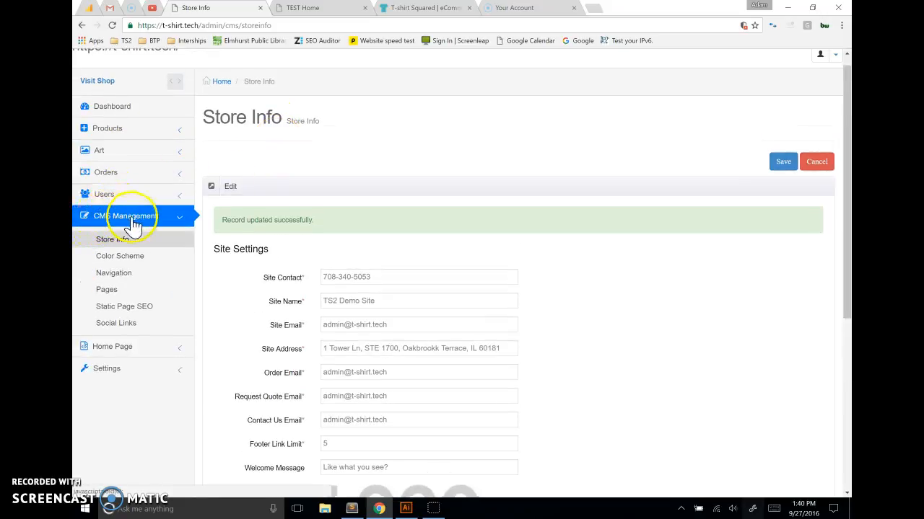
click(119, 252)
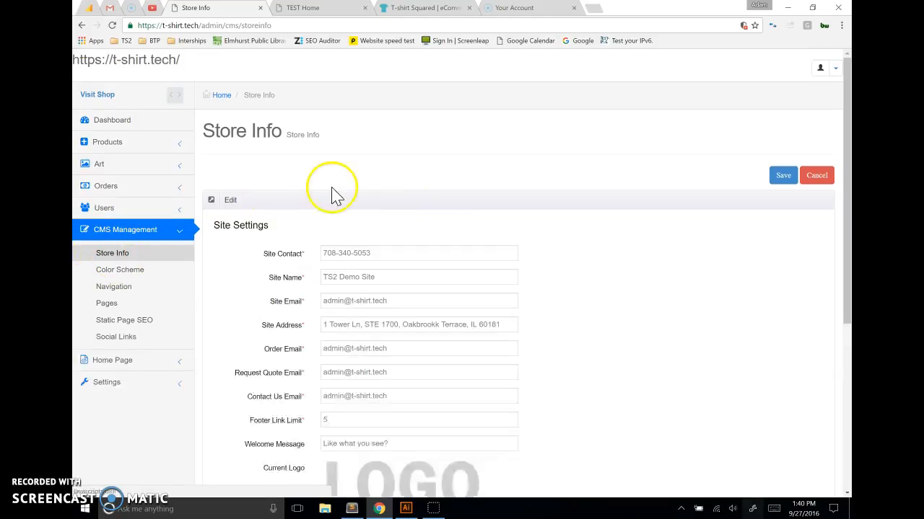
Choose the logo image from the CMS Stuff folder on the Desktop as the Upload Logo file in Store Info
scroll(435, 209, down, 3)
scroll(433, 205, down, 1)
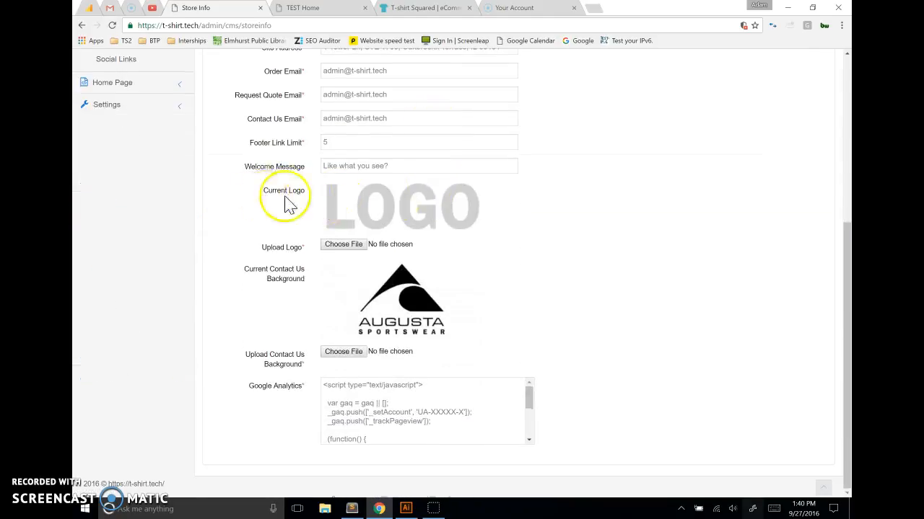
click(345, 248)
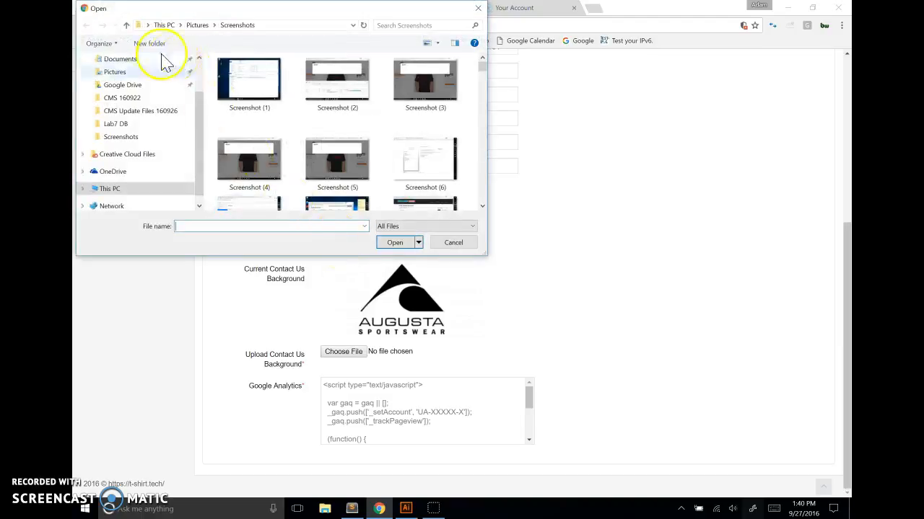
click(122, 74)
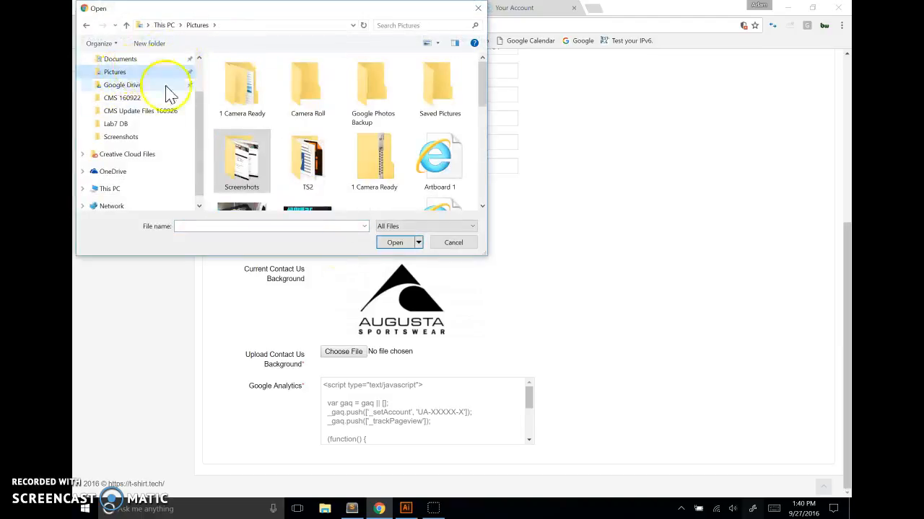
scroll(179, 119, up, 1)
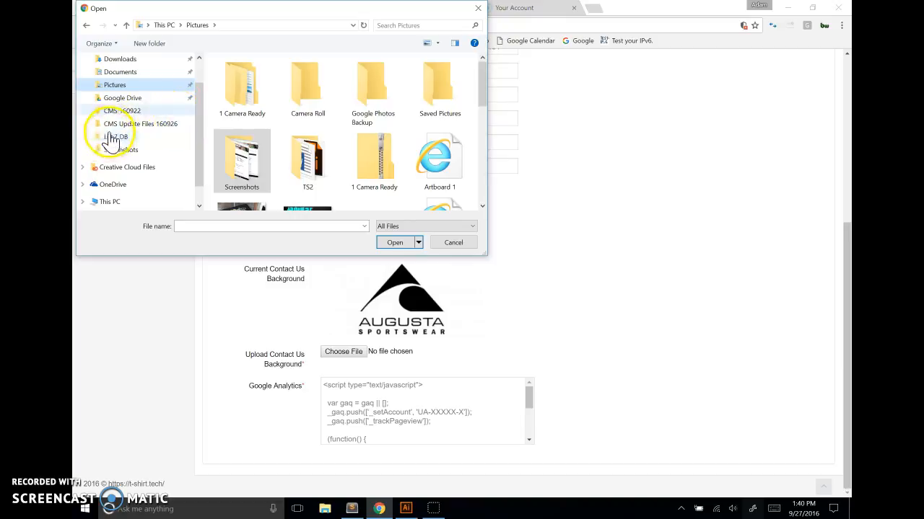
scroll(130, 80, up, 2)
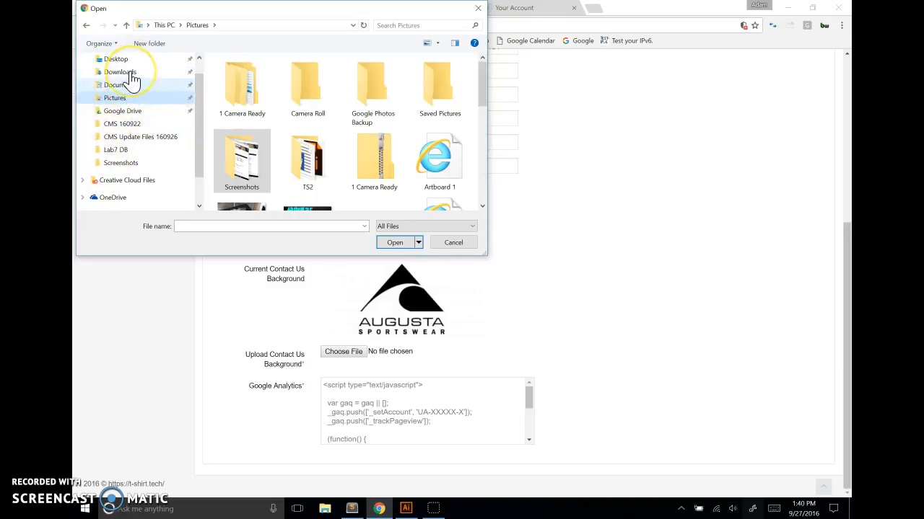
click(121, 81)
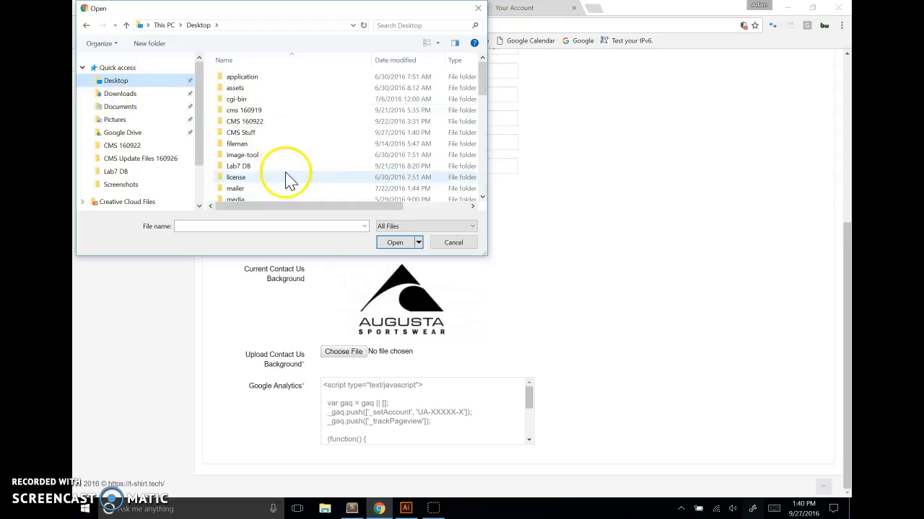
click(261, 135)
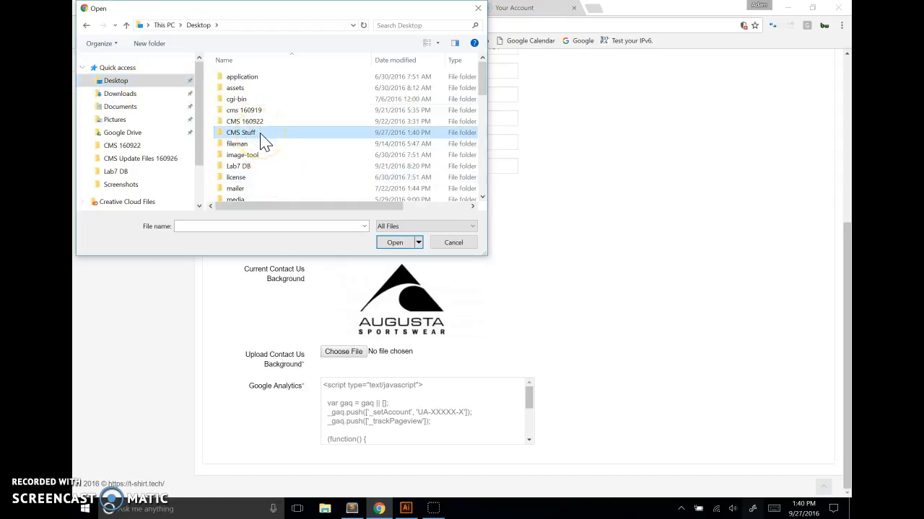
double_click(263, 141)
click(243, 75)
click(256, 274)
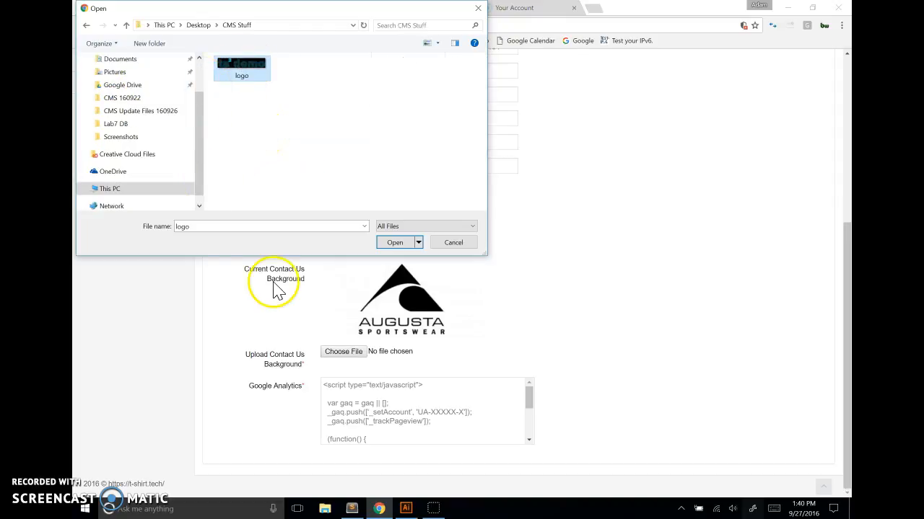
click(391, 243)
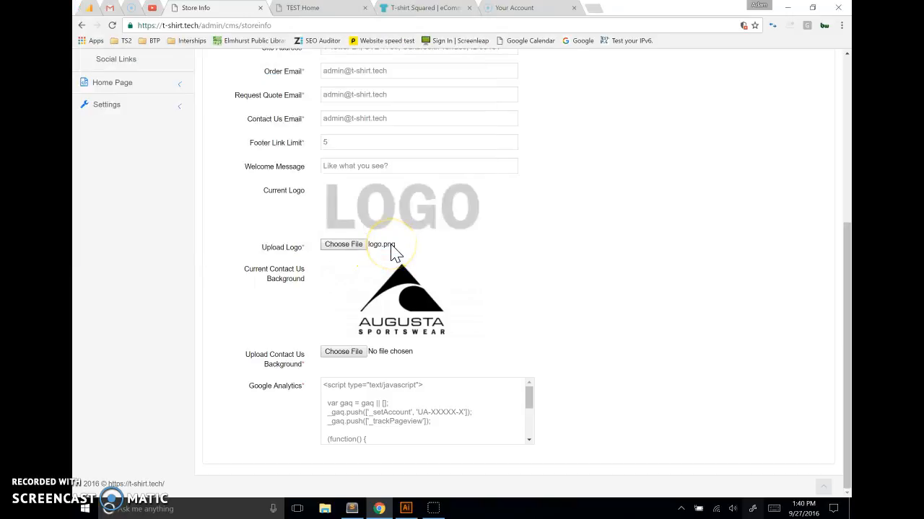
Save the Store Info settings with the new logo file and check the Current Logo preview
scroll(553, 191, up, 4)
click(779, 181)
scroll(456, 212, down, 3)
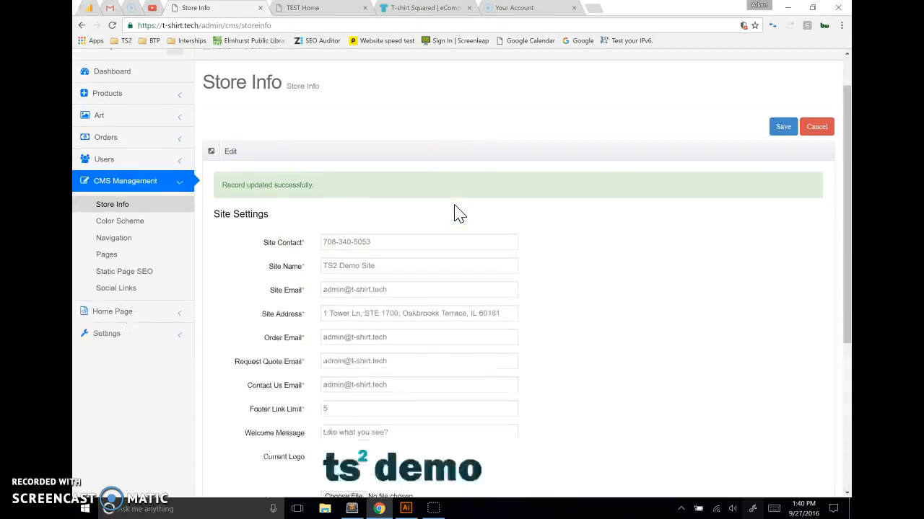
click(546, 276)
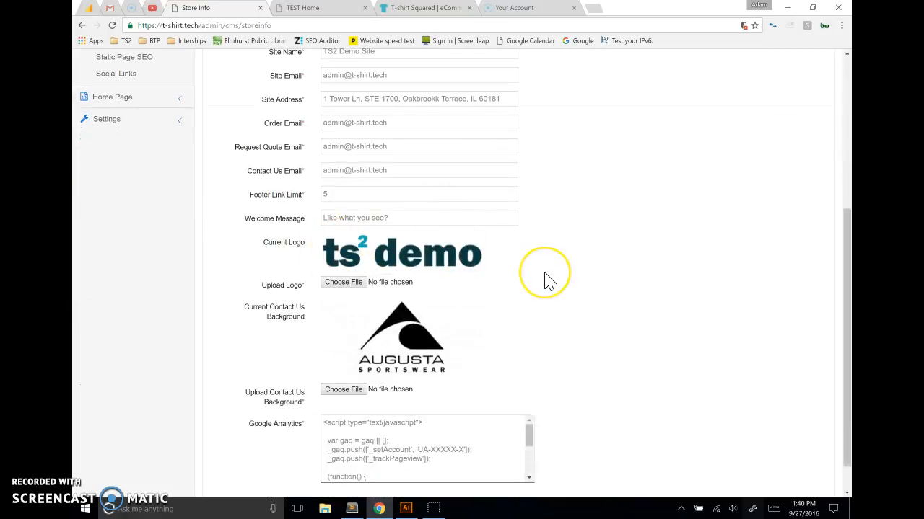
Reload the t-shirt.tech storefront home page to check the uploaded logo in its header
scroll(546, 282, up, 3)
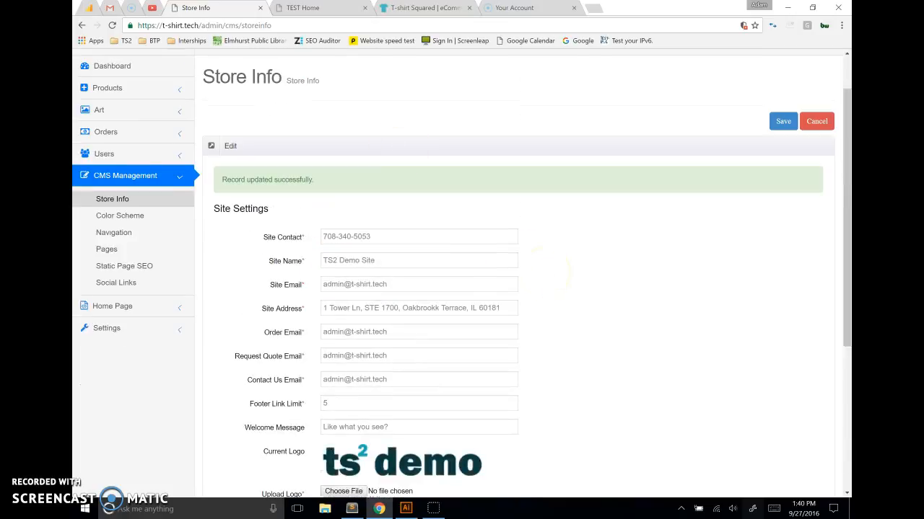
click(307, 9)
click(112, 26)
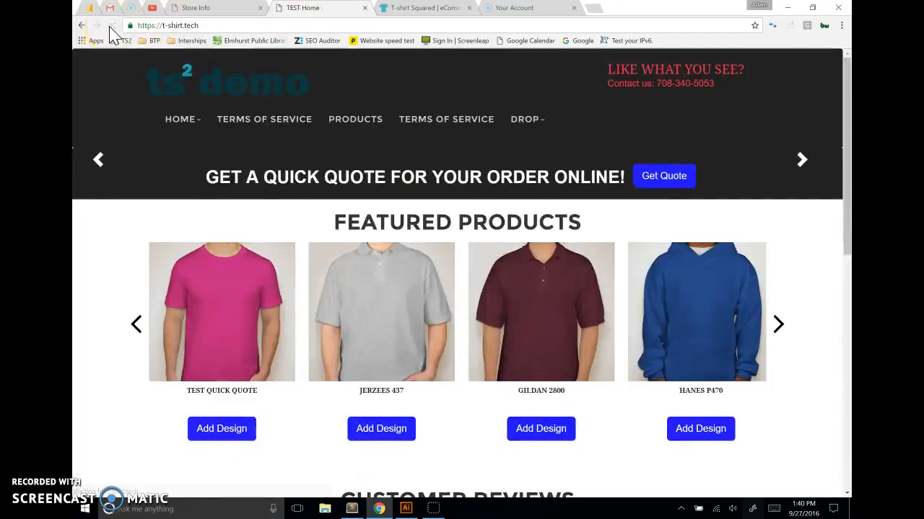